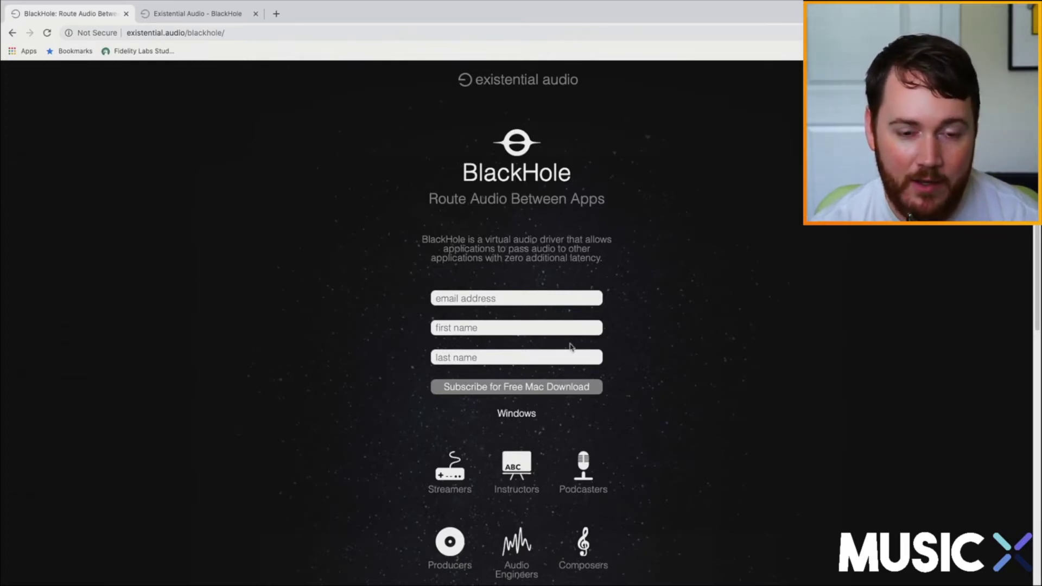
# - Switch to the browser tab showing the BlackHole 16ch v0.2.6 download page
pyautogui.hotkey('ctrl', 'Tab')
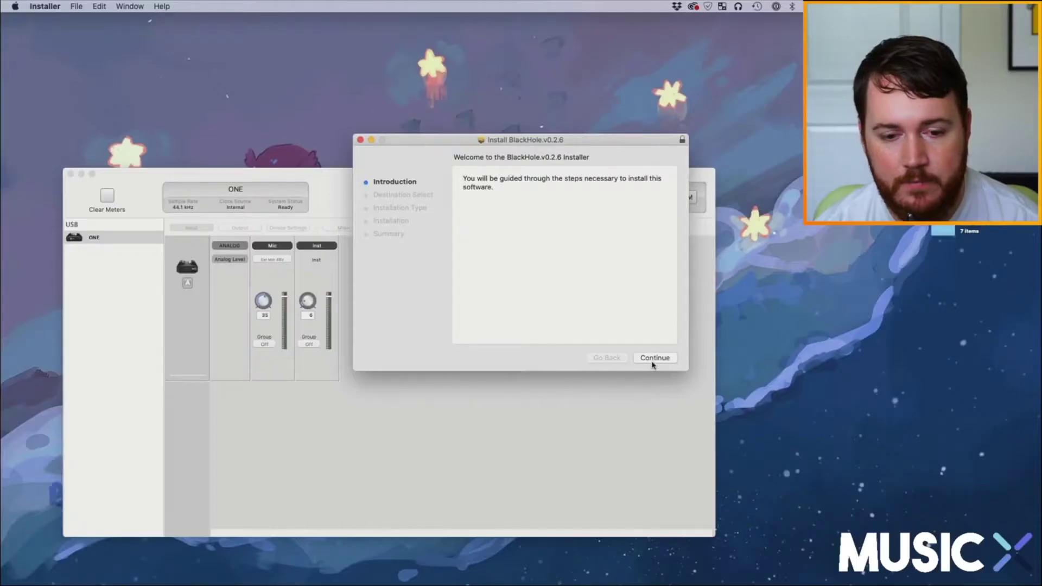
# - Install BlackHole v0.2.6 onto Macintosh HD, then move the installer package to the Trash
pyautogui.click(653, 359)
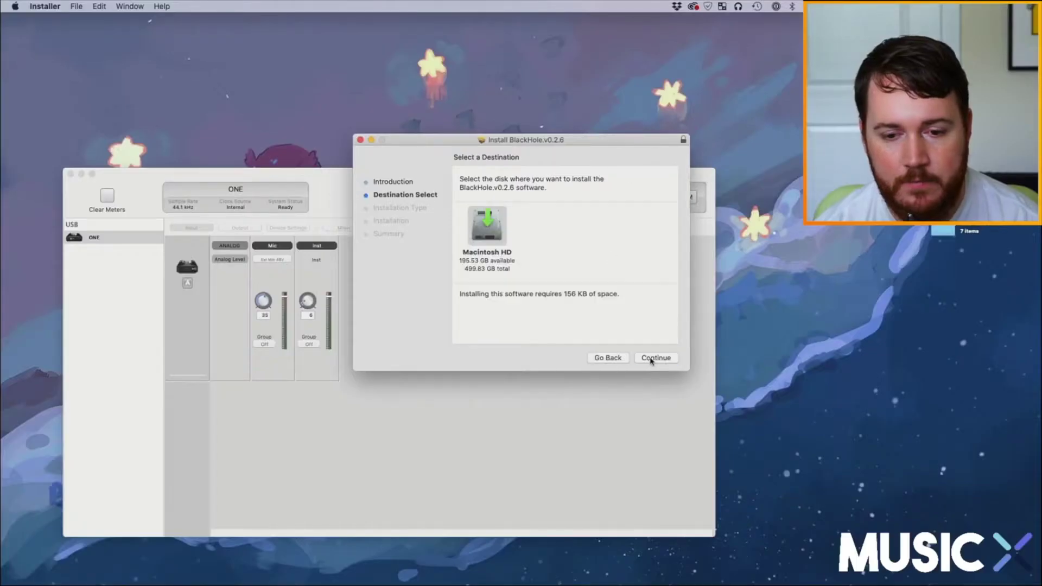
pyautogui.click(652, 358)
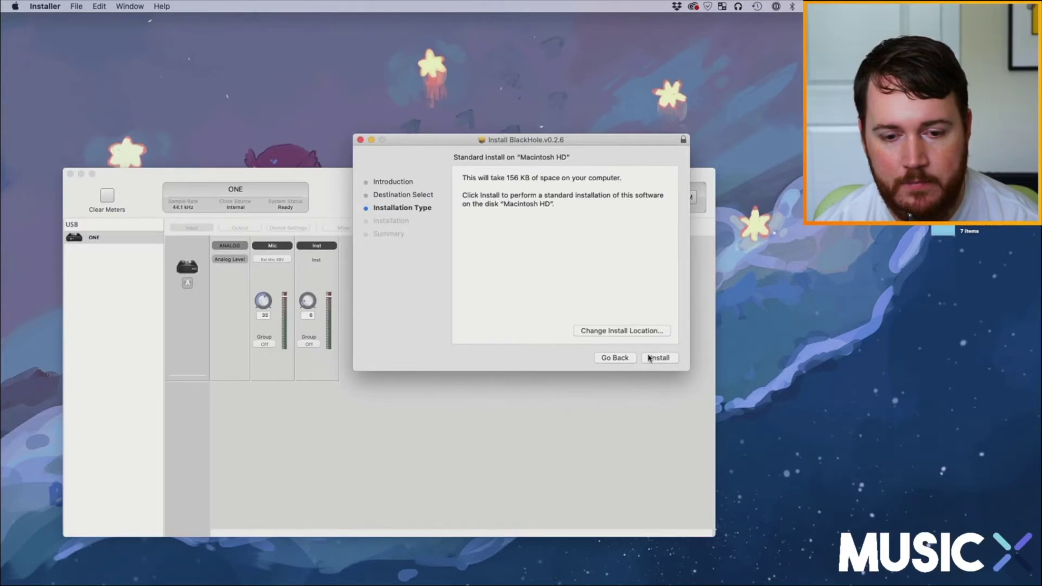
pyautogui.click(382, 400)
pyautogui.press('super+h')
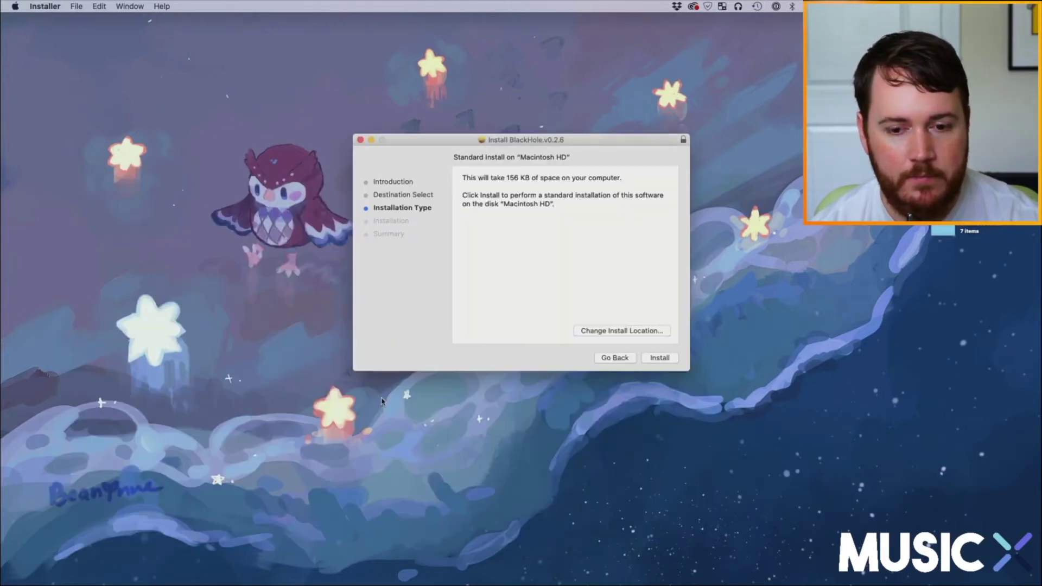
pyautogui.click(653, 358)
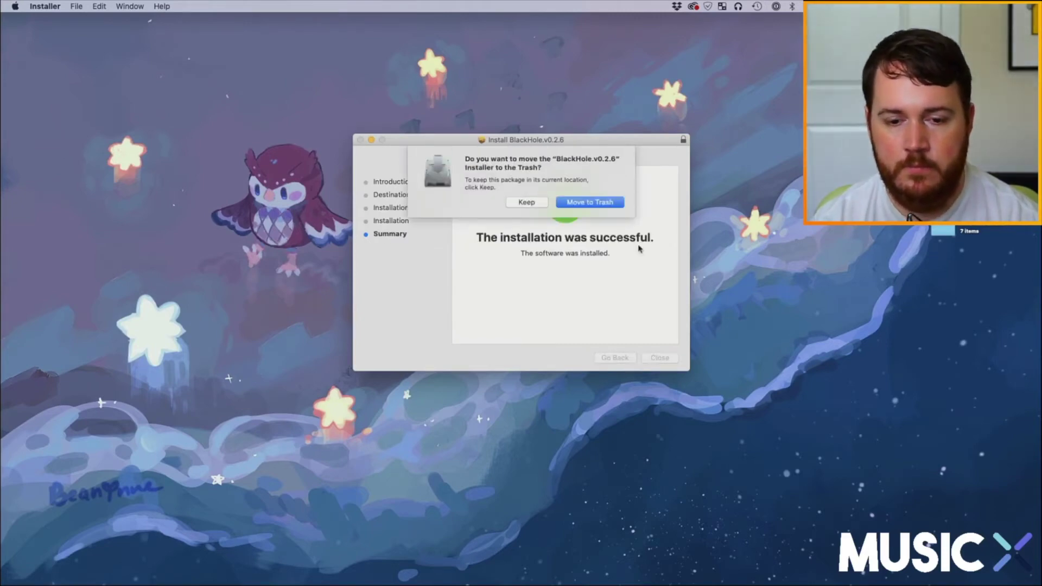
pyautogui.click(588, 204)
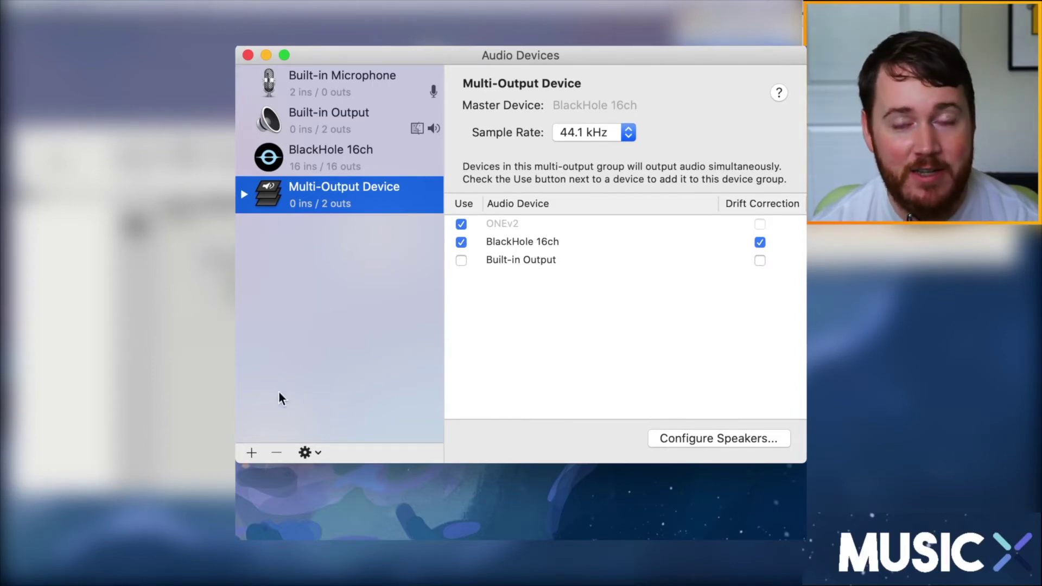
pyautogui.click(252, 453)
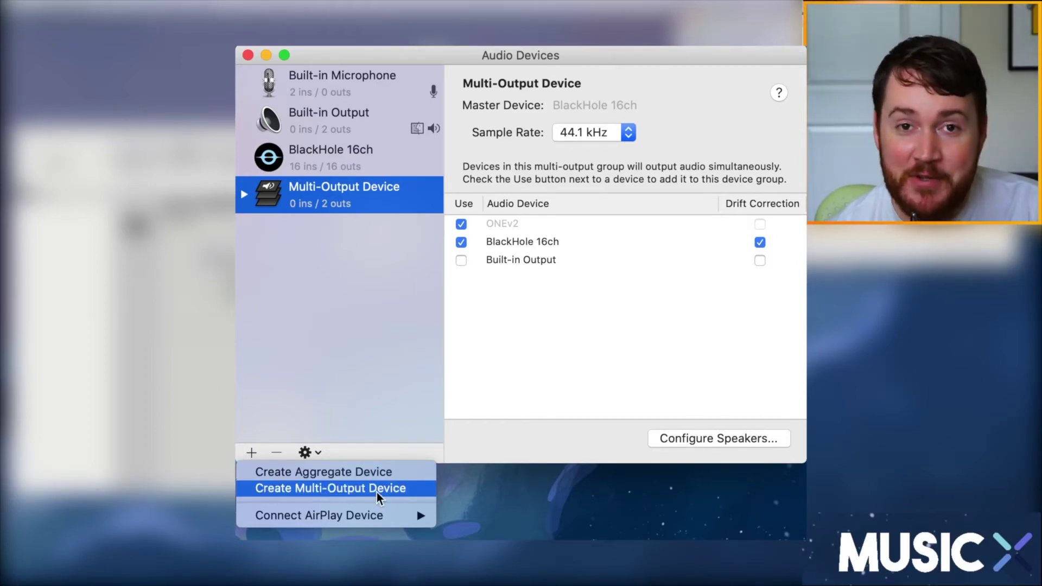
pyautogui.click(379, 202)
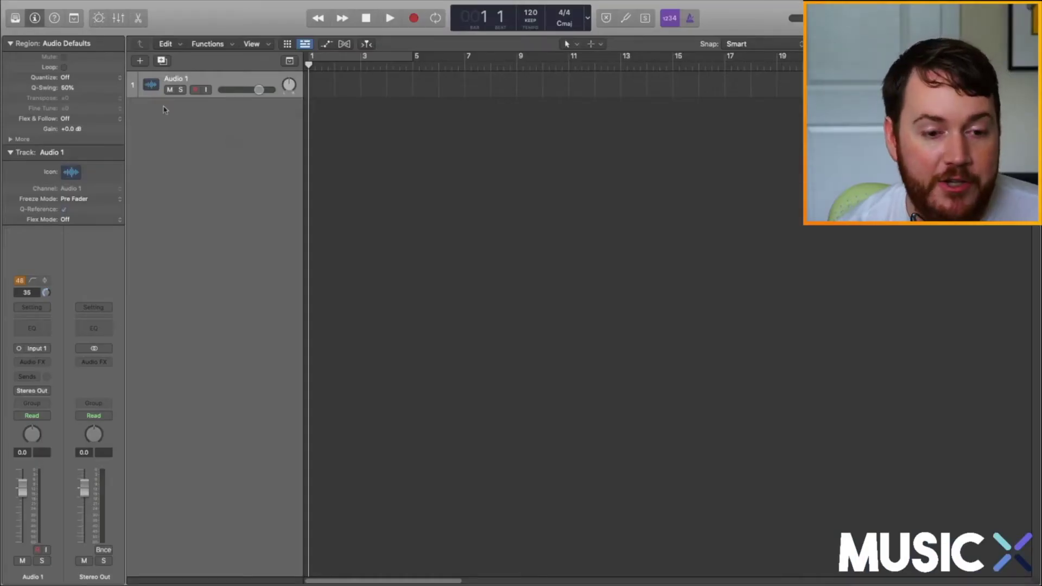
# - Set Logic's audio preferences to output Multi-Output Device and input ONE, and apply
pyautogui.click(47, 5)
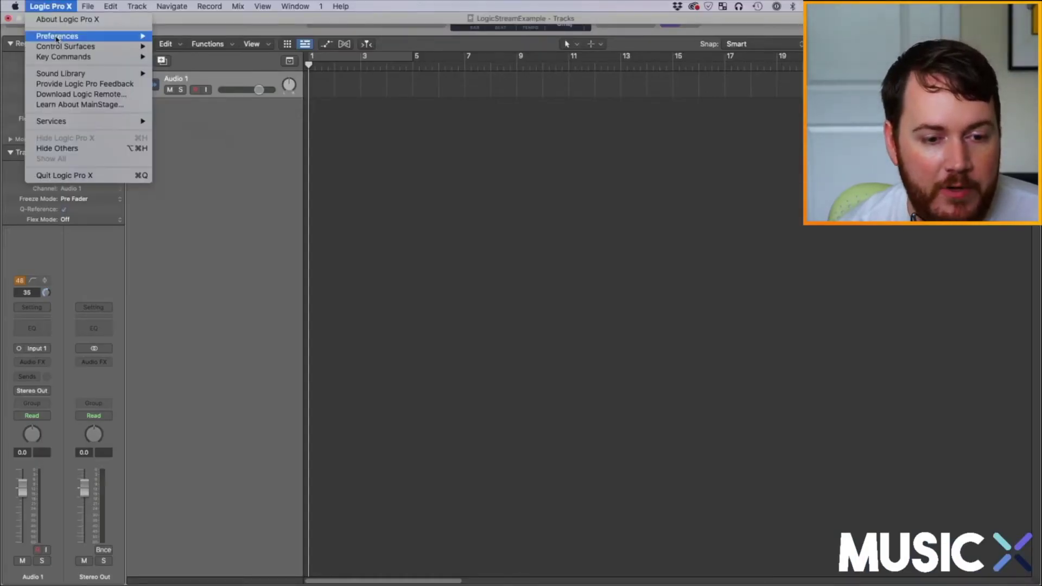
pyautogui.moveTo(87, 36)
pyautogui.click(185, 46)
pyautogui.click(339, 193)
pyautogui.click(339, 193)
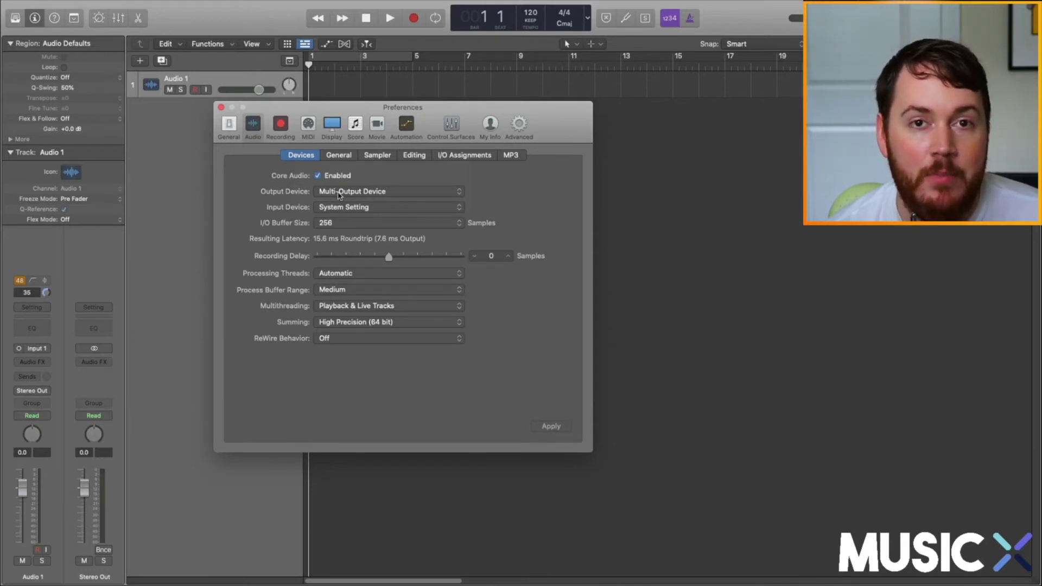
pyautogui.click(354, 208)
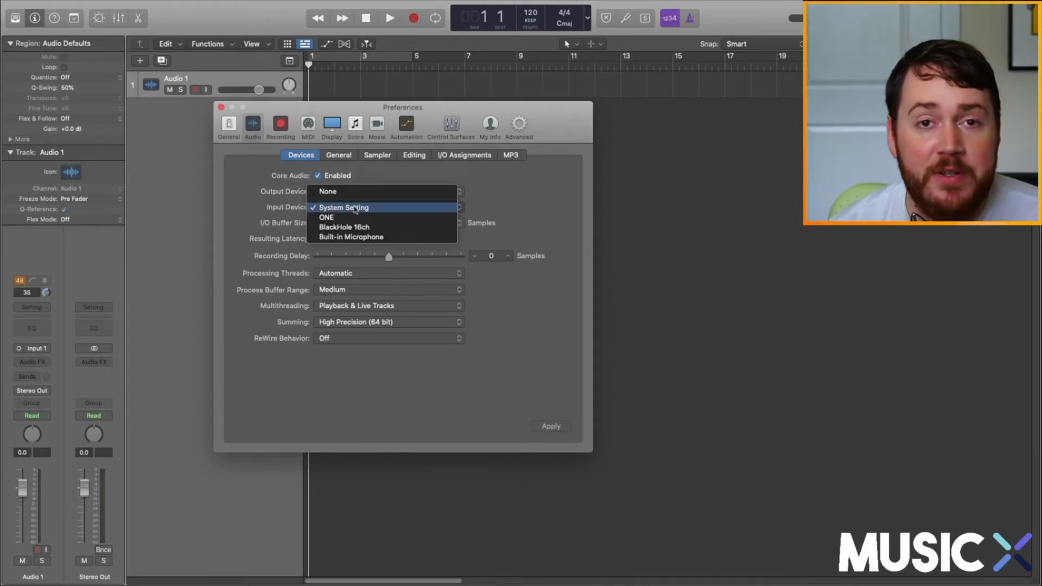
pyautogui.click(348, 220)
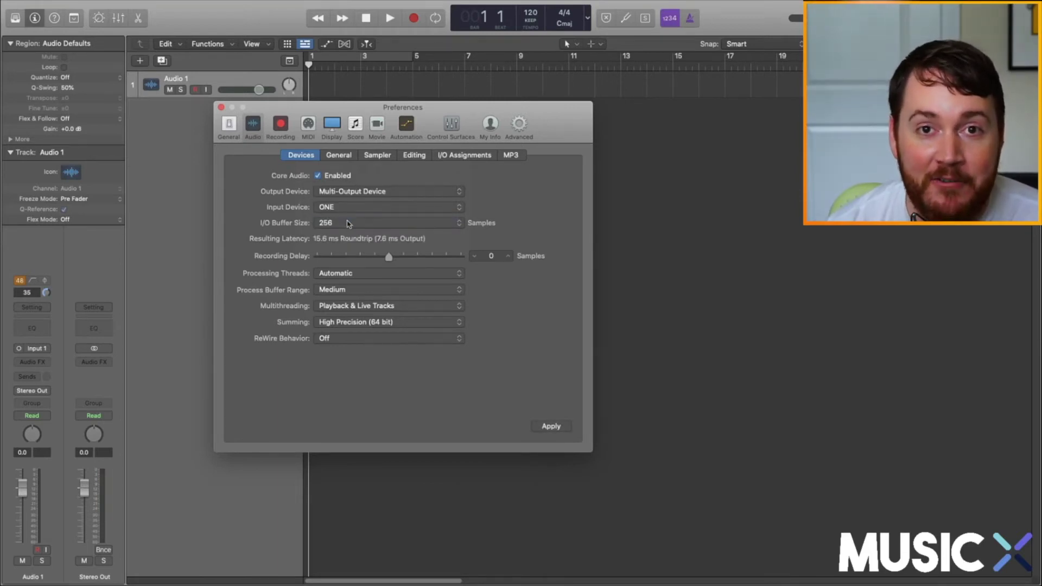
pyautogui.click(221, 107)
# - Arm the Audio 1 track for recording and switch to the OBS workspace
pyautogui.click(195, 90)
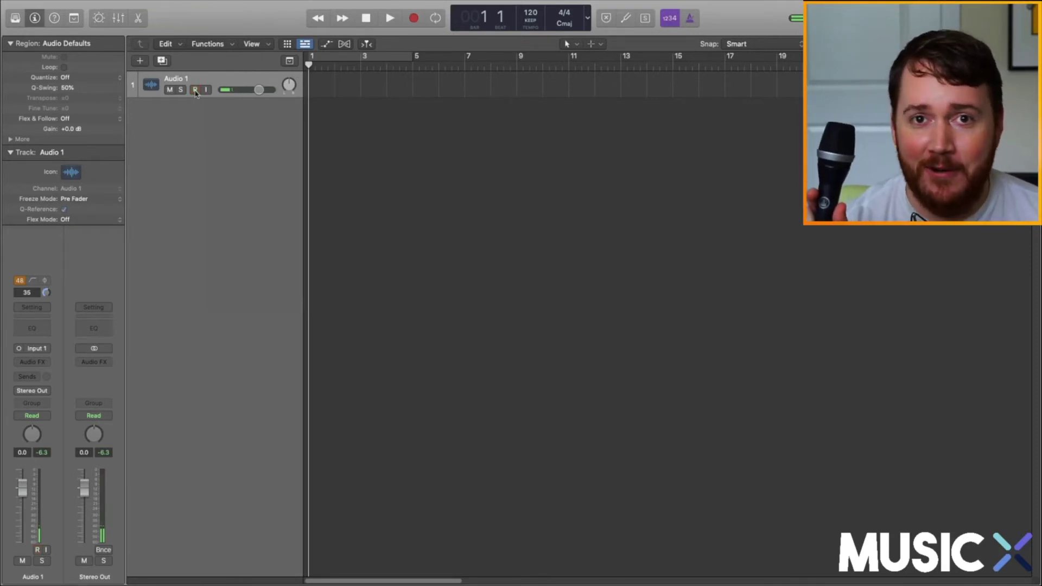
pyautogui.click(195, 90)
pyautogui.click(195, 90)
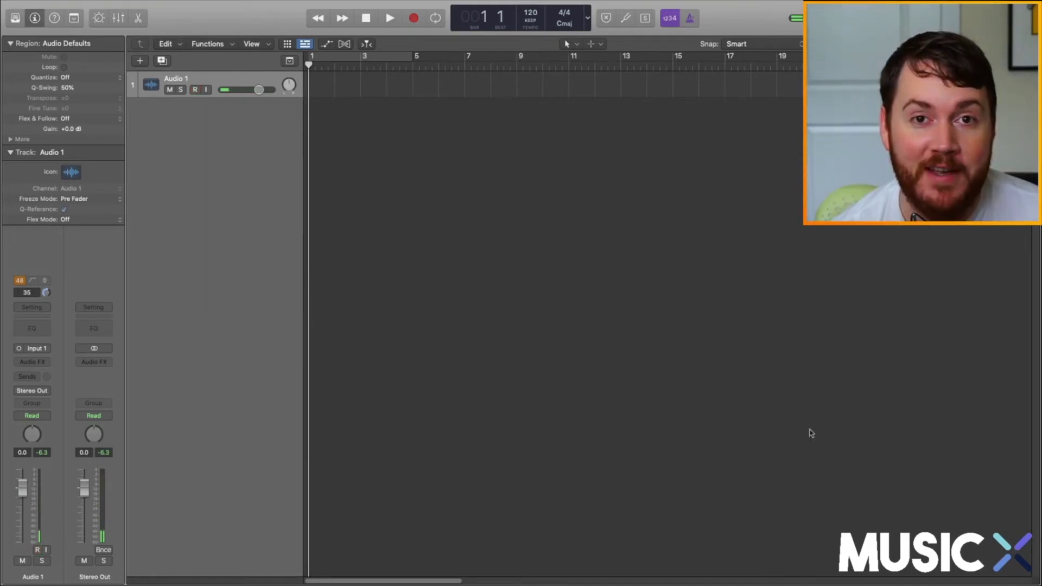
pyautogui.hotkey('ctrl', 'Left')
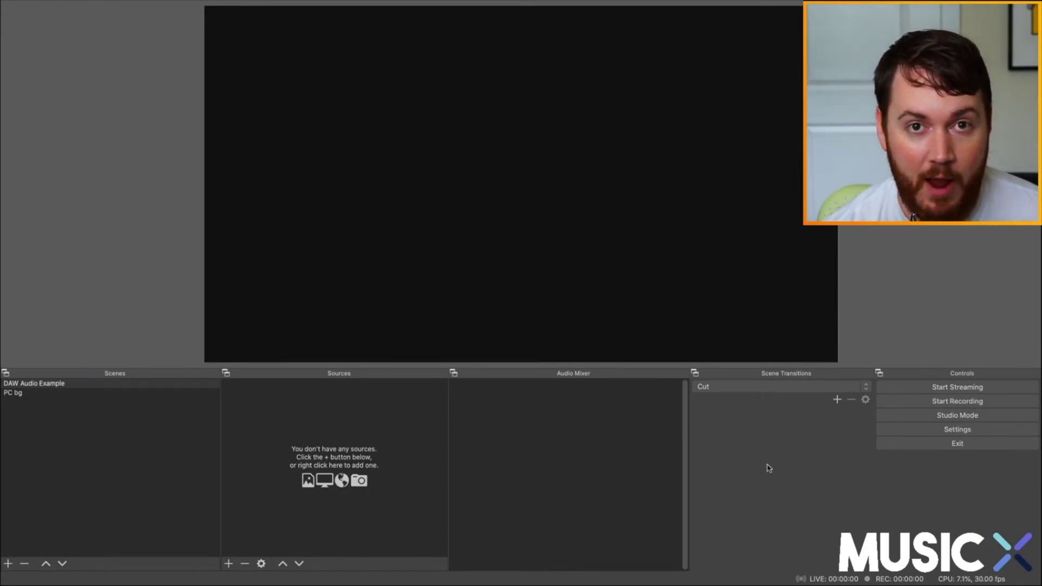
# - In OBS Audio settings, set Mic/Auxiliary Audio to BlackHole 16ch and confirm with OK
pyautogui.click(903, 431)
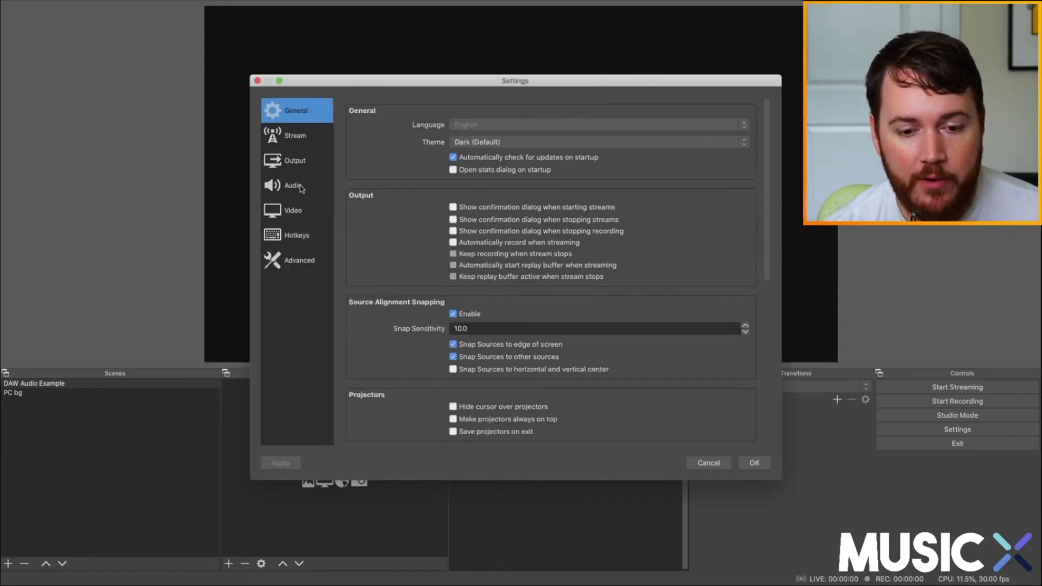
pyautogui.click(301, 187)
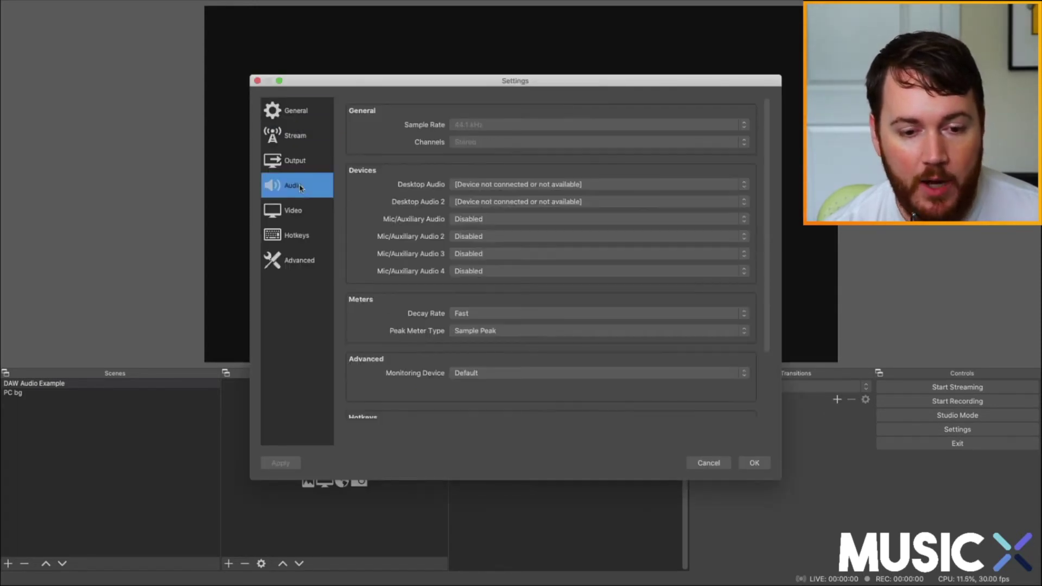
pyautogui.click(486, 223)
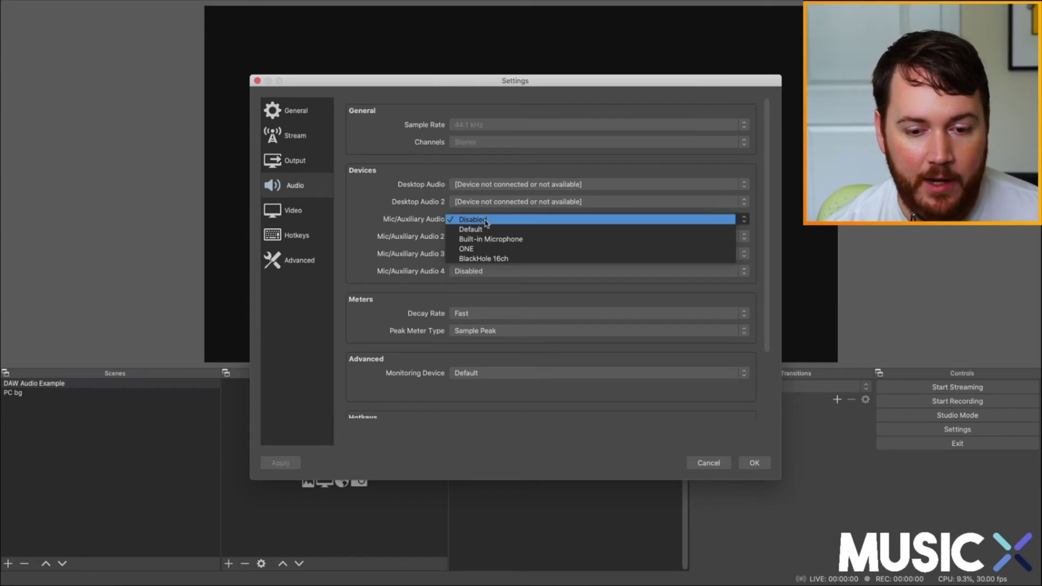
pyautogui.click(486, 260)
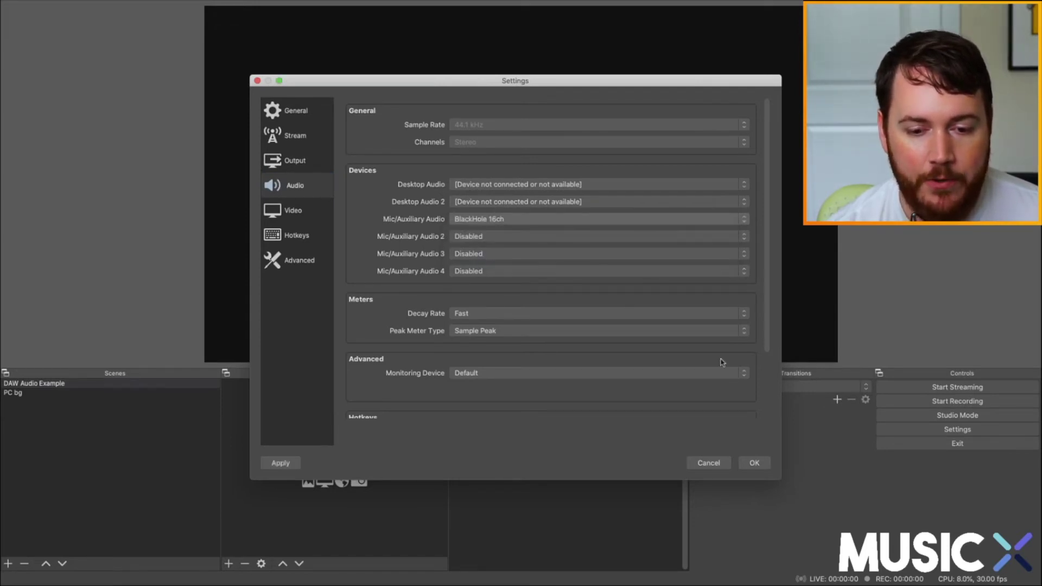
pyautogui.click(755, 464)
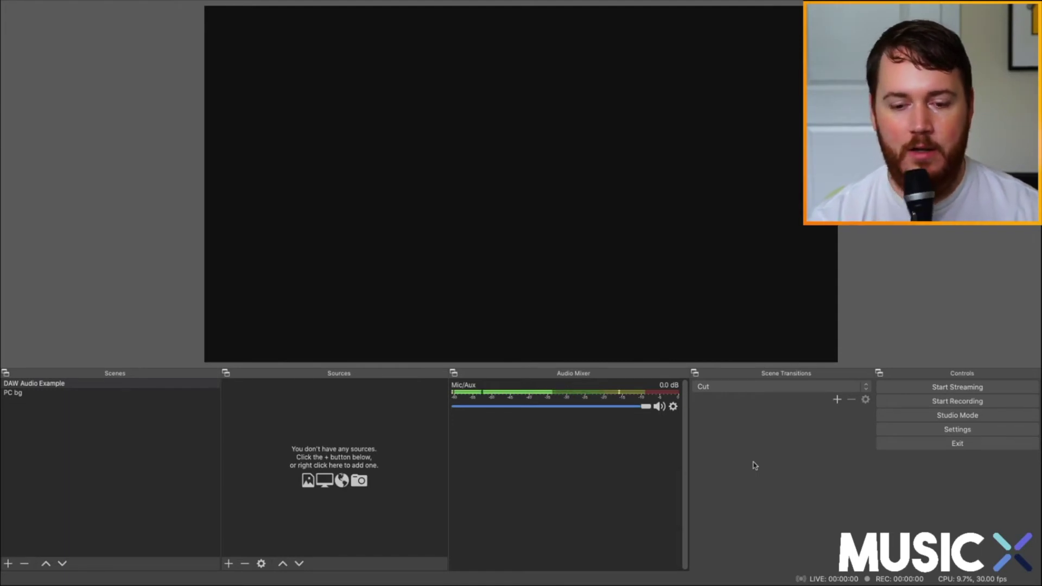
# - Take OBS out of full screen and move its window up and left
pyautogui.moveTo(65, 1)
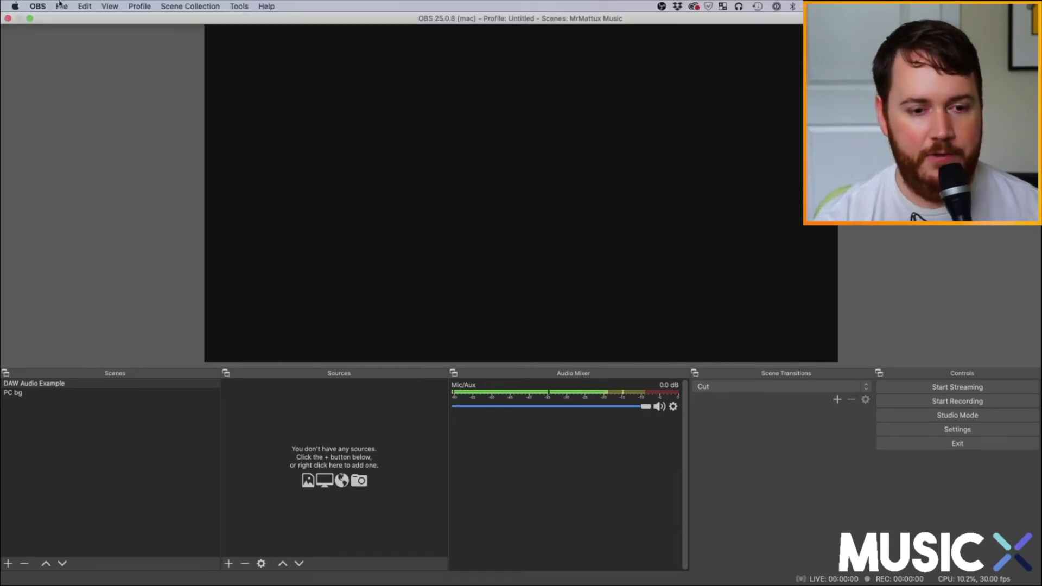
pyautogui.click(30, 19)
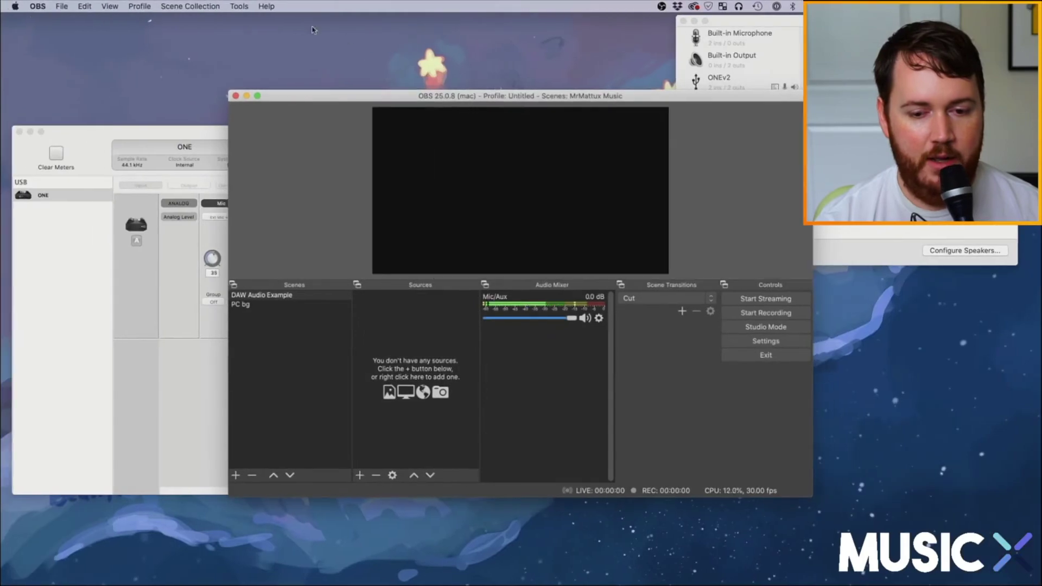
pyautogui.moveTo(313, 100); pyautogui.dragTo(132, 56)
# - Exit Logic Pro X full screen, narrow it beside OBS, and bring Logic to the front
pyautogui.moveTo(619, 581)
pyautogui.click(651, 566)
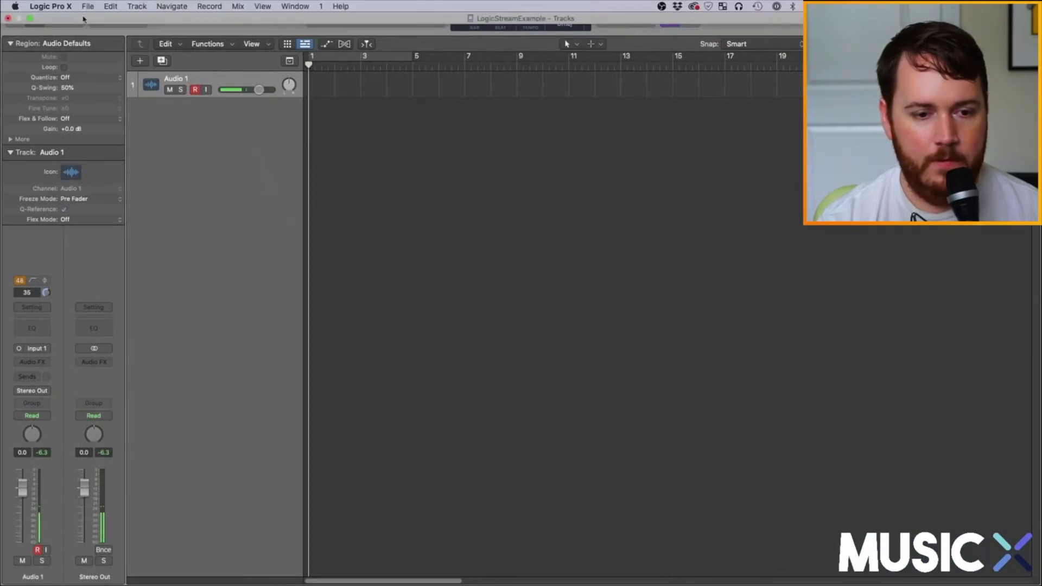
pyautogui.click(29, 18)
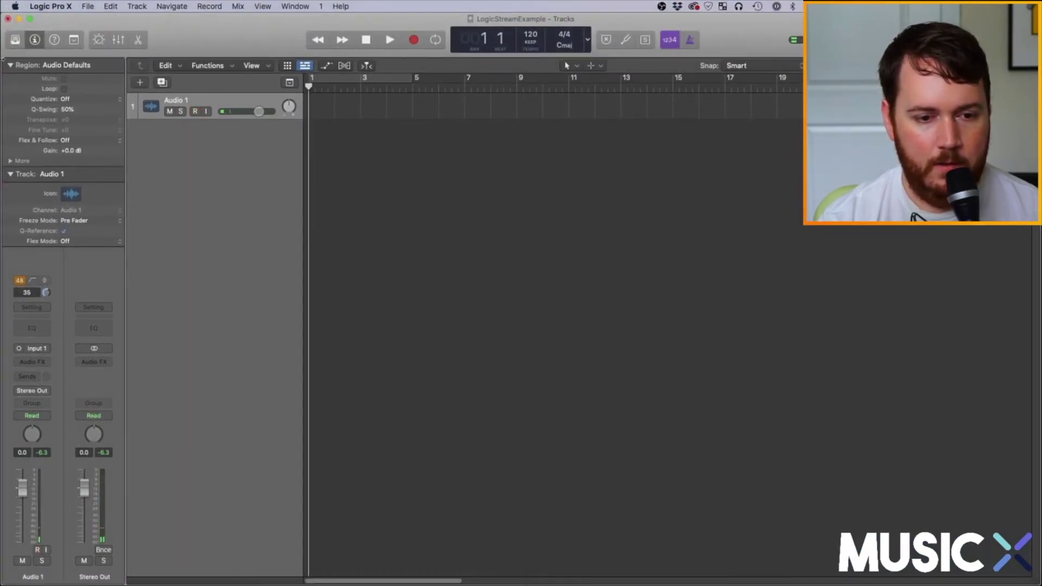
pyautogui.moveTo(3, 58); pyautogui.dragTo(509, 103)
pyautogui.moveTo(440, 59); pyautogui.dragTo(434, 63)
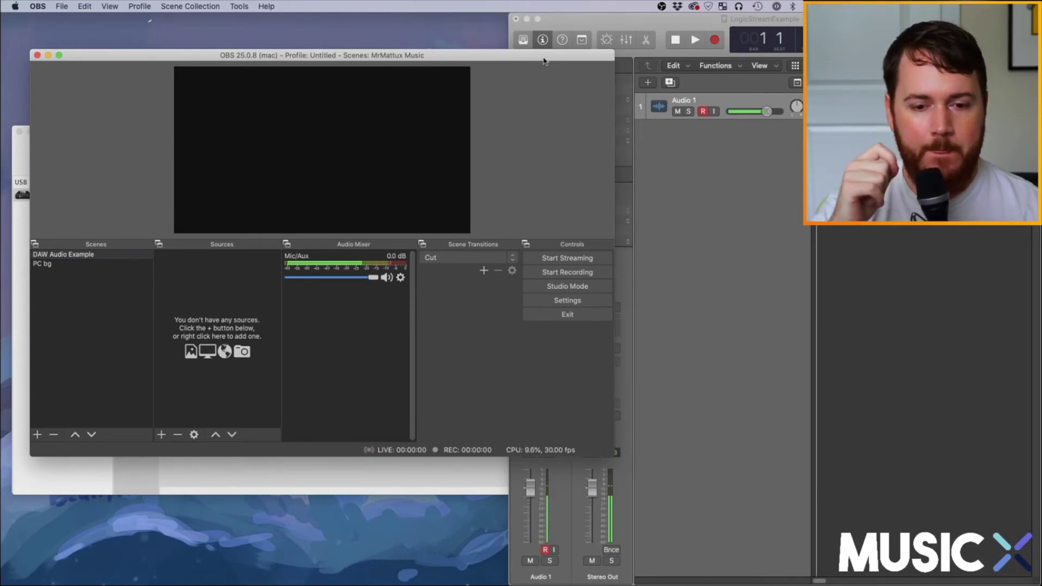
pyautogui.click(733, 214)
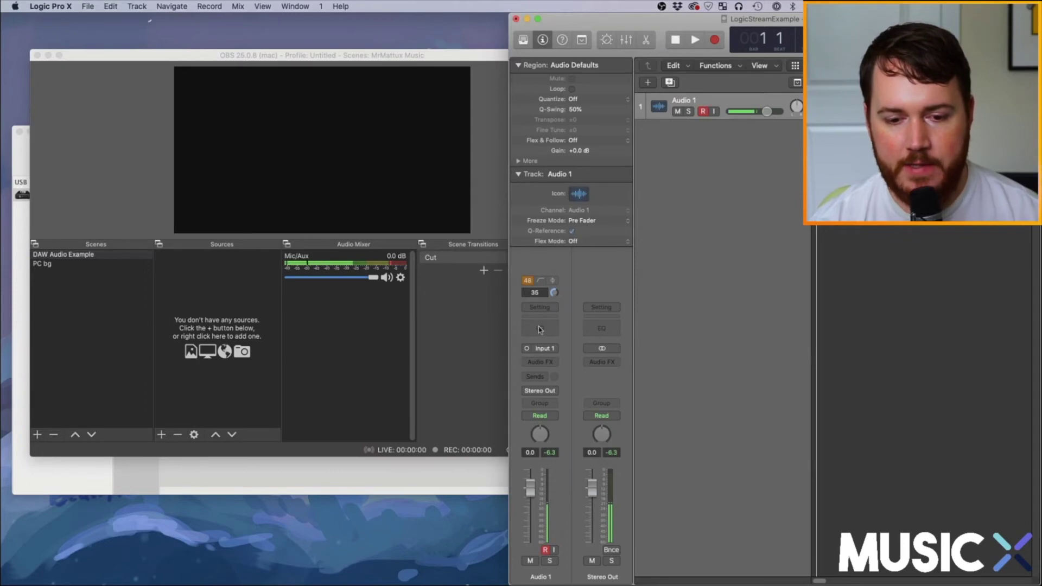
# - Insert a mono ChromaVerb on Audio 1 and load its FX > Weird Space preset
pyautogui.click(545, 362)
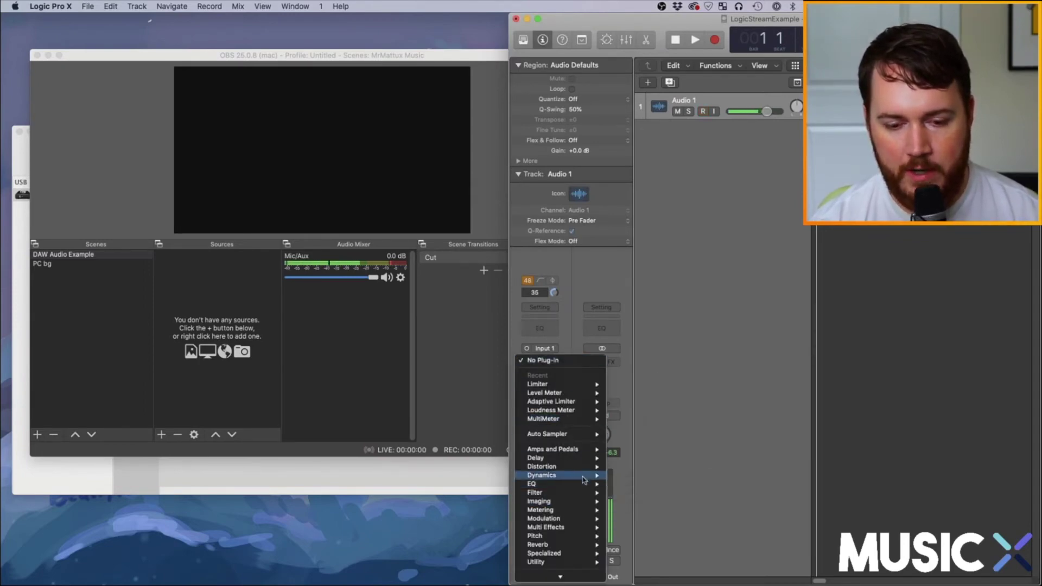
pyautogui.moveTo(575, 528)
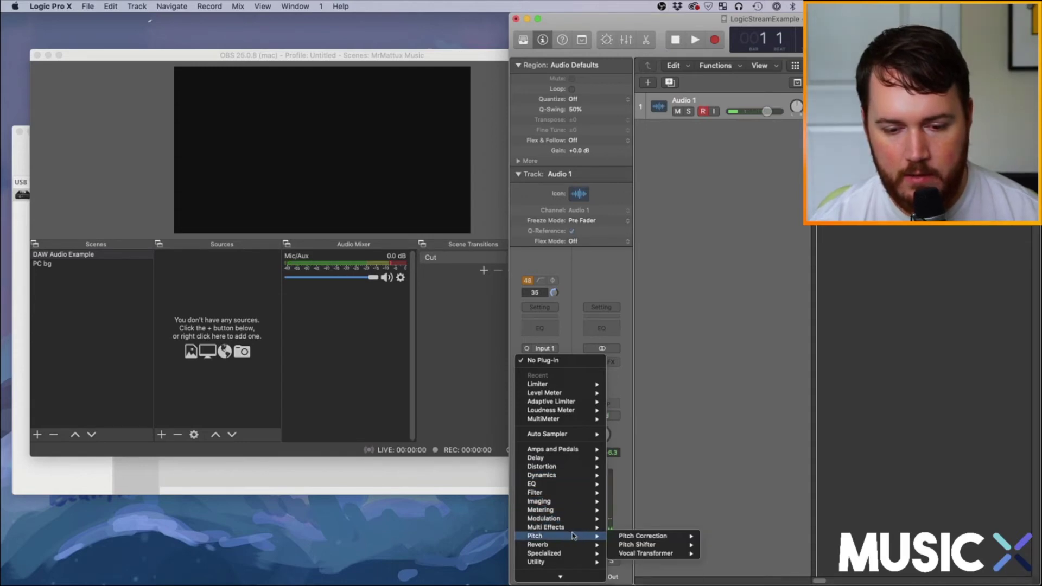
pyautogui.moveTo(658, 546)
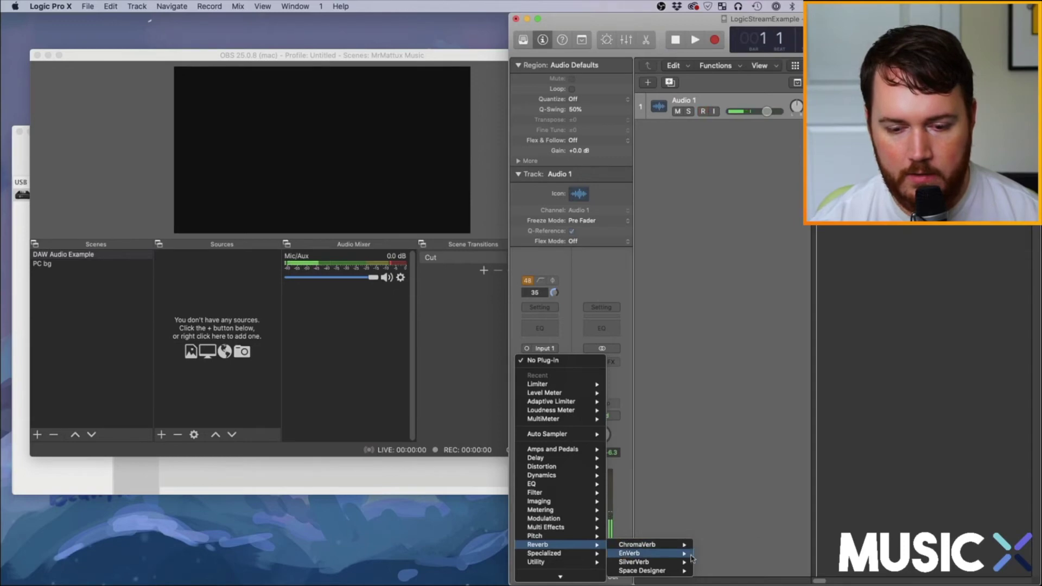
pyautogui.click(709, 546)
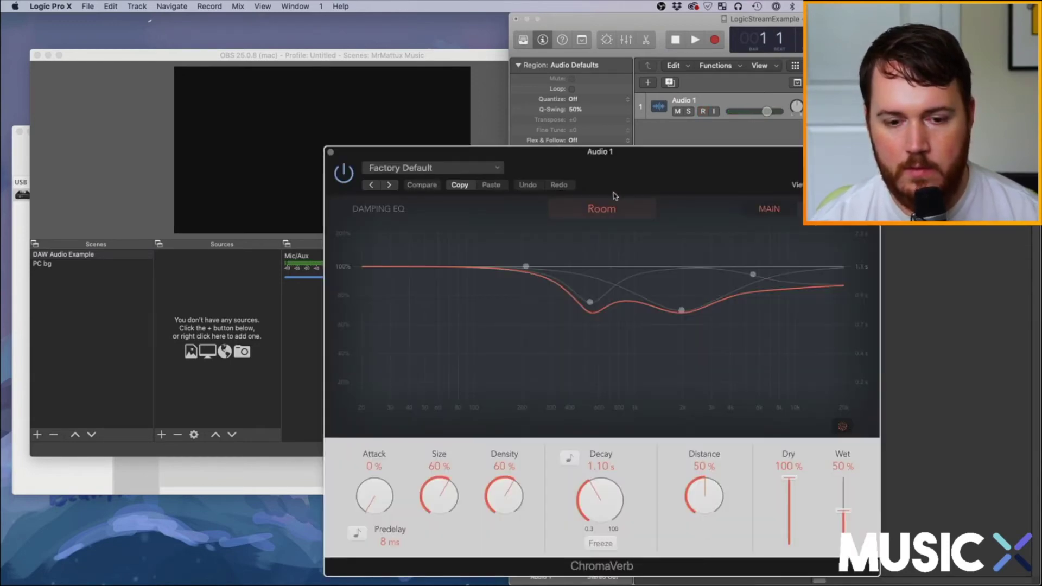
pyautogui.click(458, 166)
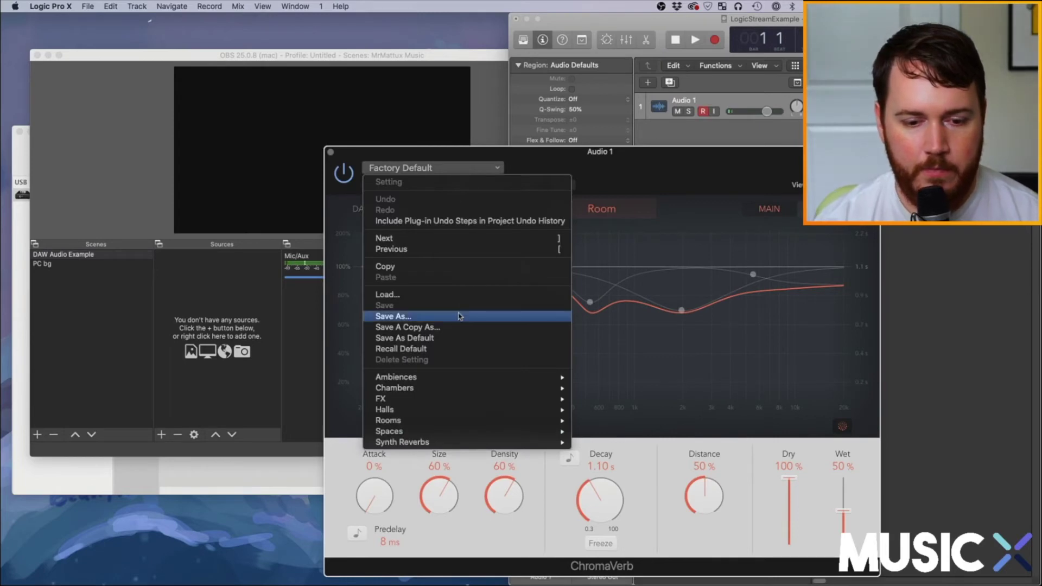
pyautogui.moveTo(451, 399)
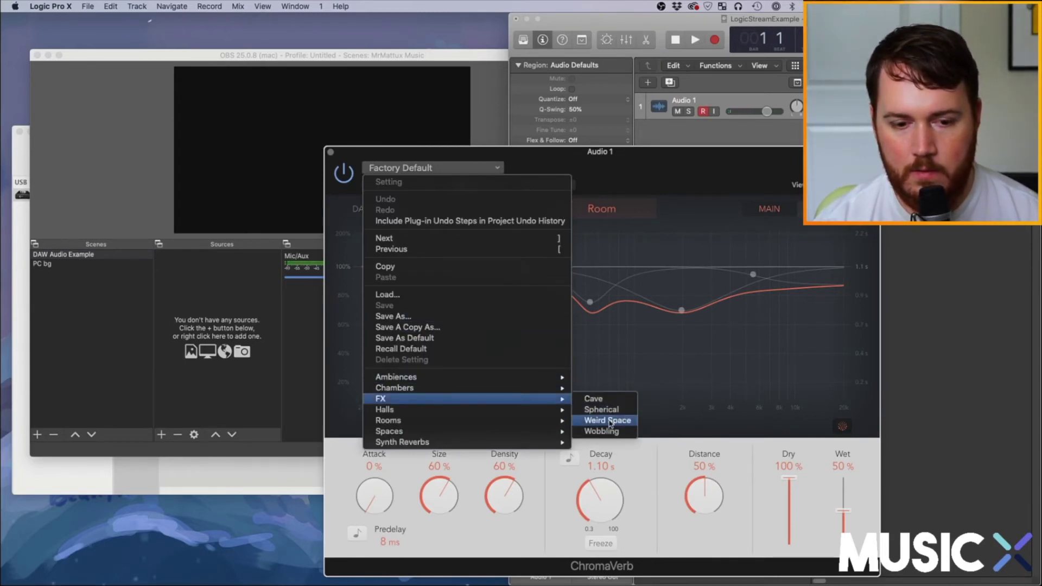
pyautogui.click(609, 421)
# - Start recording in OBS, then return to the ChromaVerb window
pyautogui.click(251, 350)
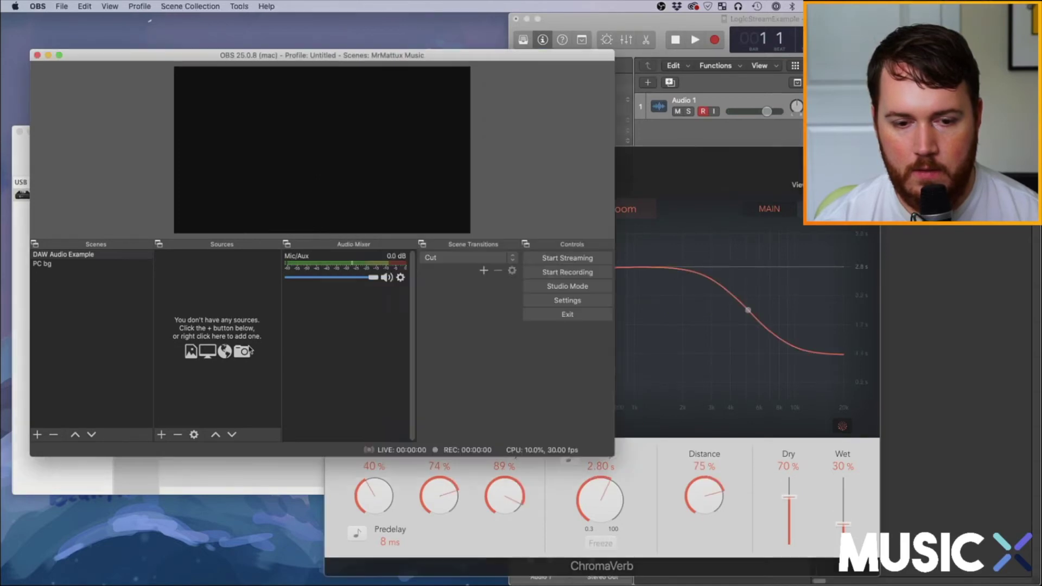
pyautogui.click(563, 275)
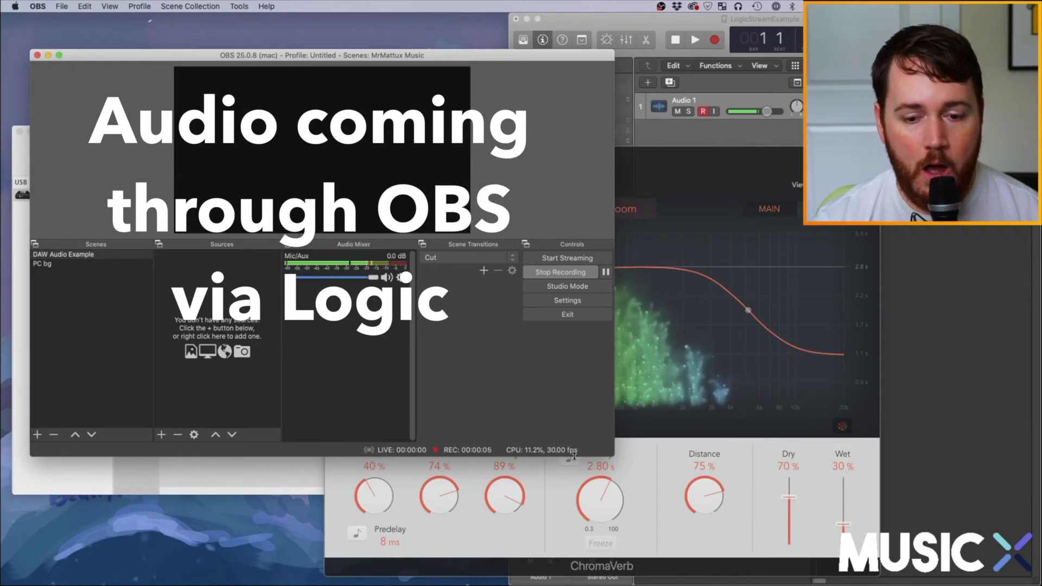
pyautogui.click(715, 174)
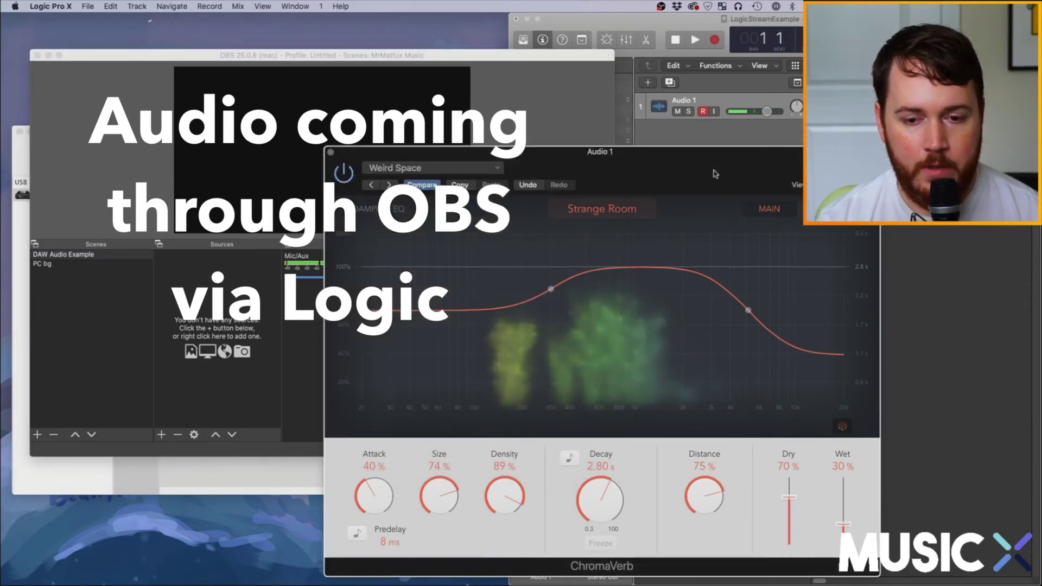